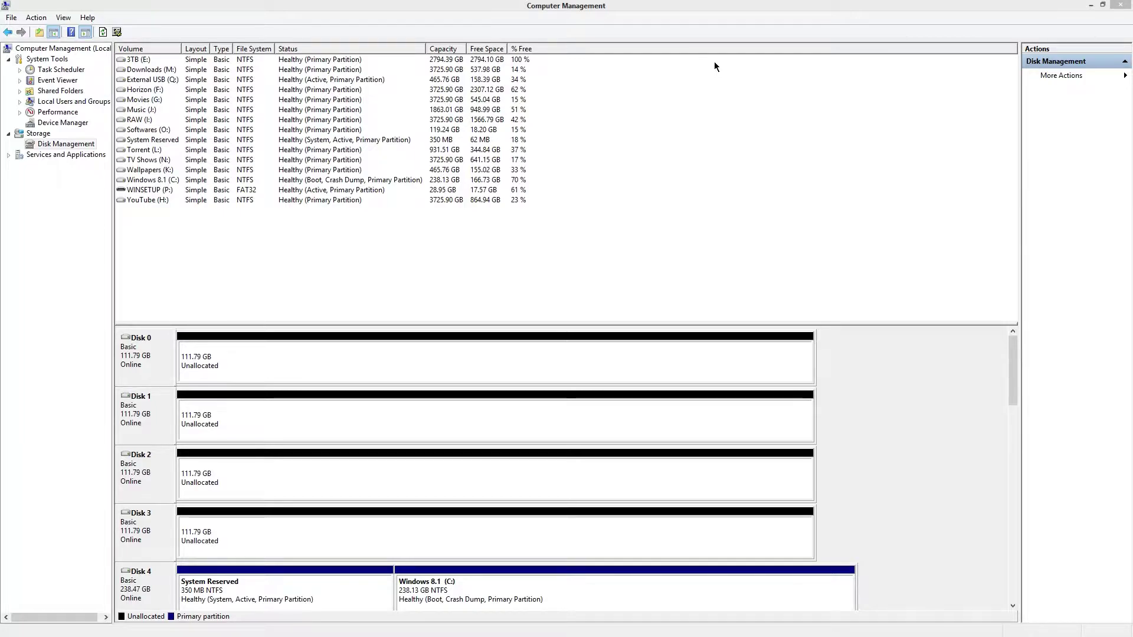
Examine the unallocated space on Disk 0 and Disk 1 in Disk Management
click(74, 147)
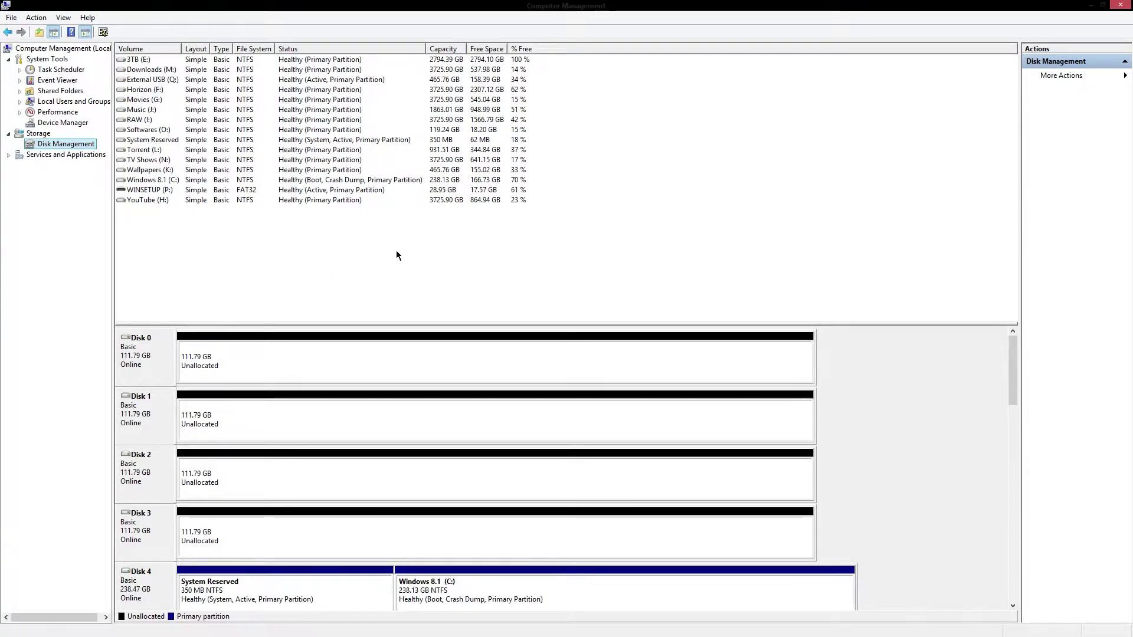
drag(1015, 364, 1014, 323)
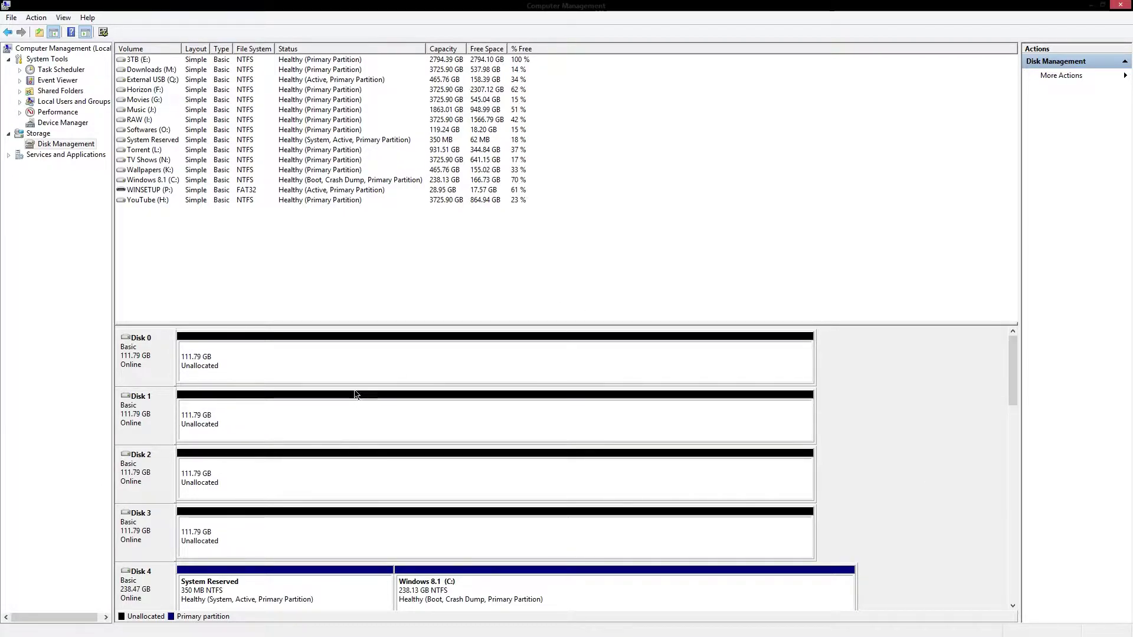
click(356, 371)
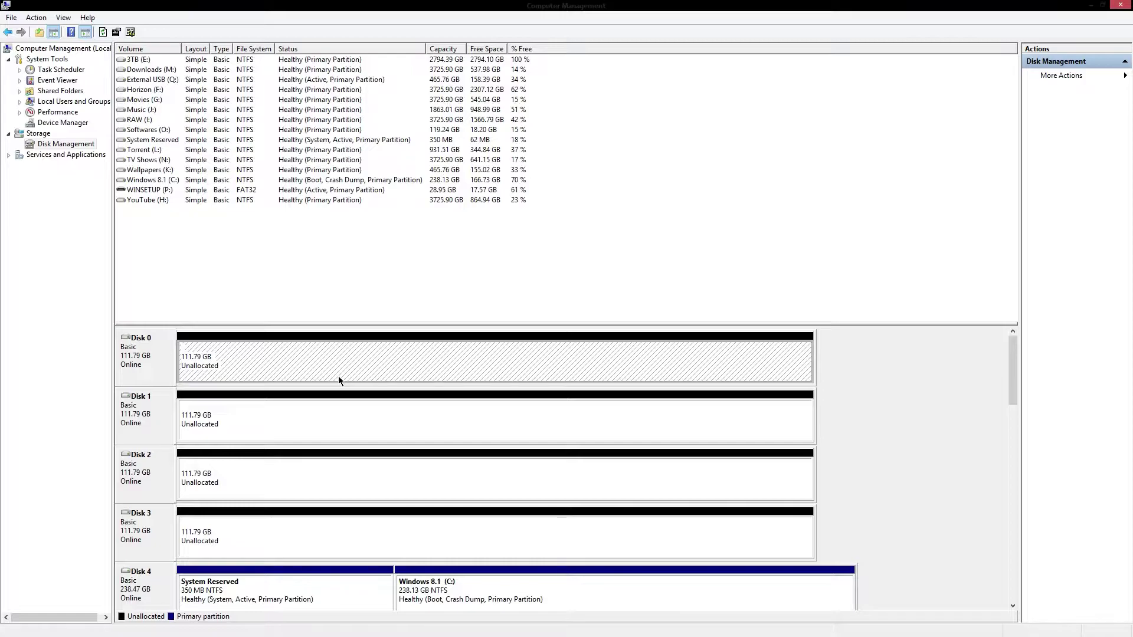
click(214, 406)
click(223, 359)
click(211, 426)
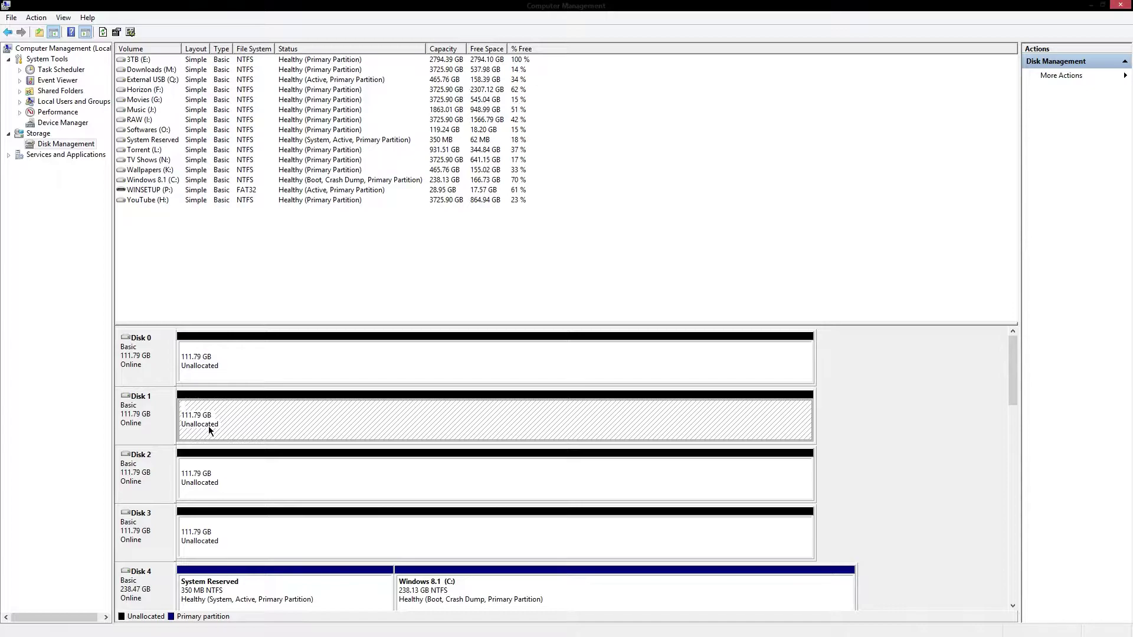
click(228, 358)
click(232, 405)
click(240, 371)
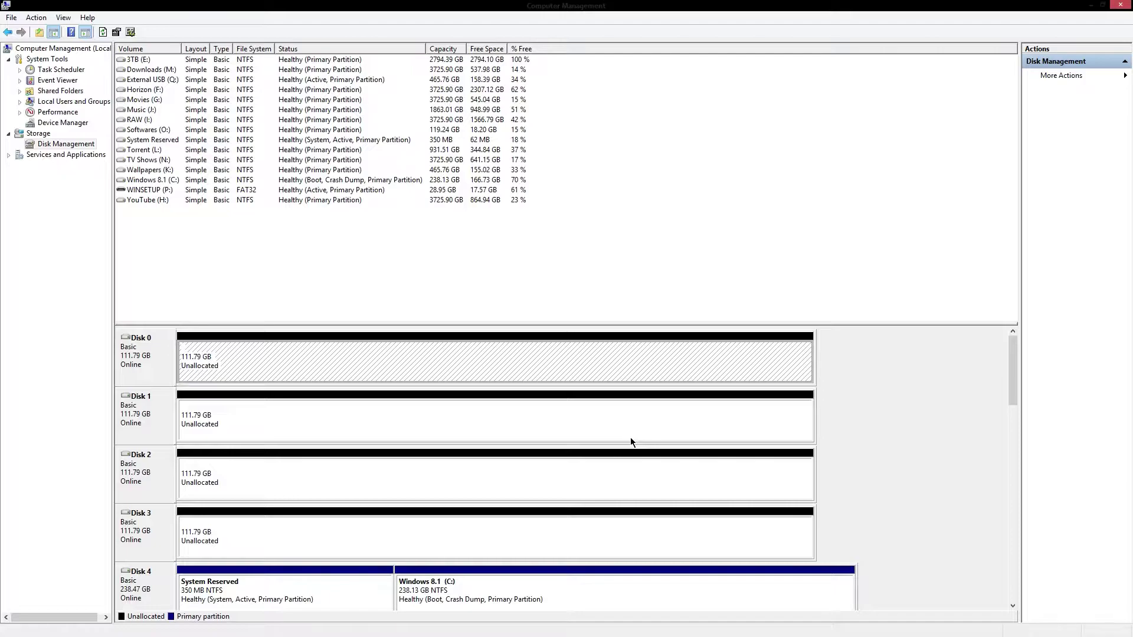
click(377, 412)
click(372, 357)
click(332, 425)
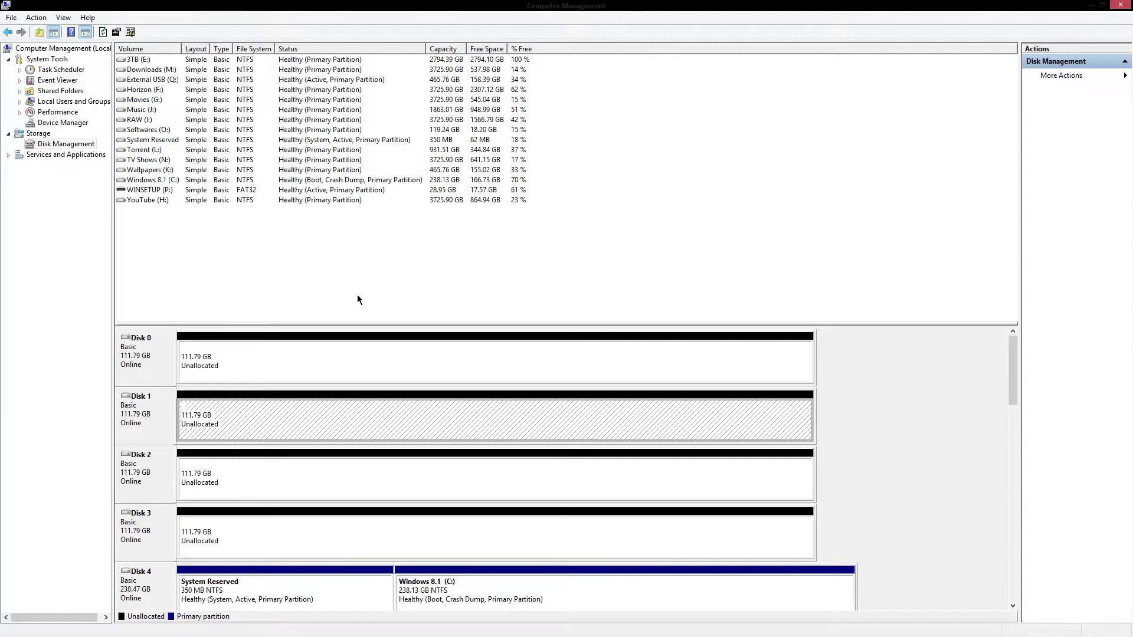
click(348, 361)
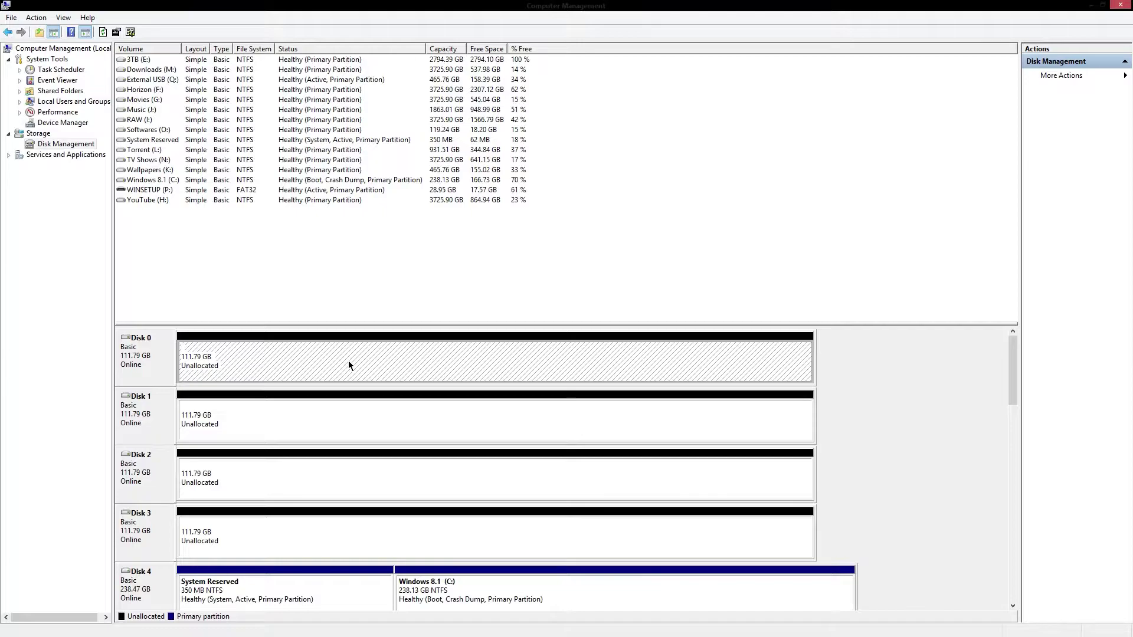
click(344, 405)
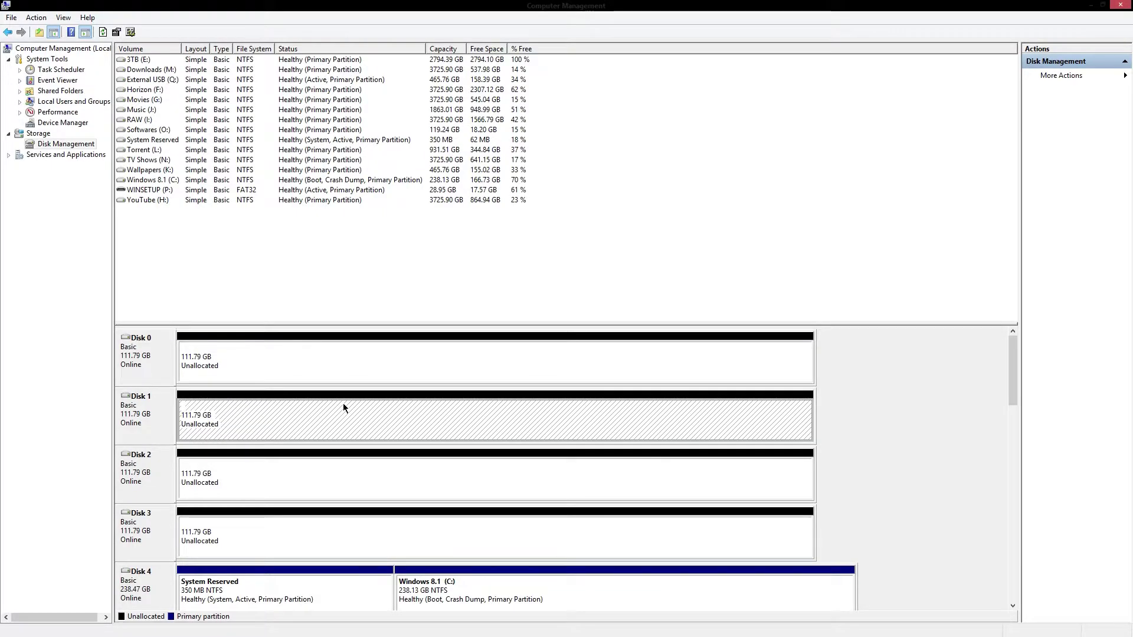
click(346, 358)
click(297, 430)
click(663, 369)
click(941, 405)
click(419, 354)
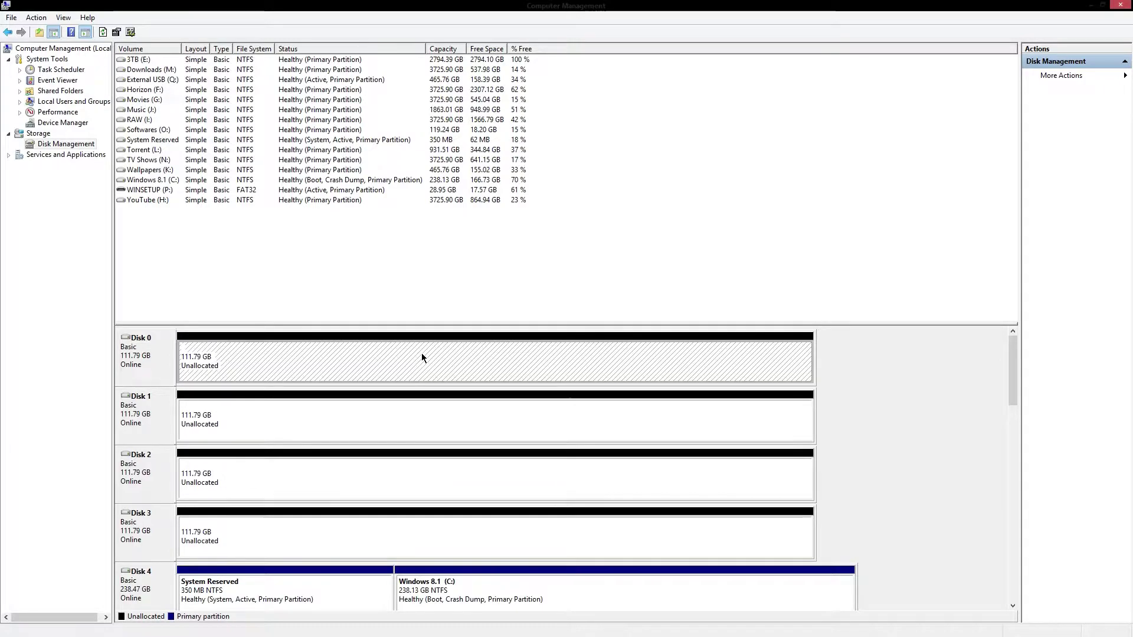
Take Disk 0 offline and bring it back online
right_click(139, 365)
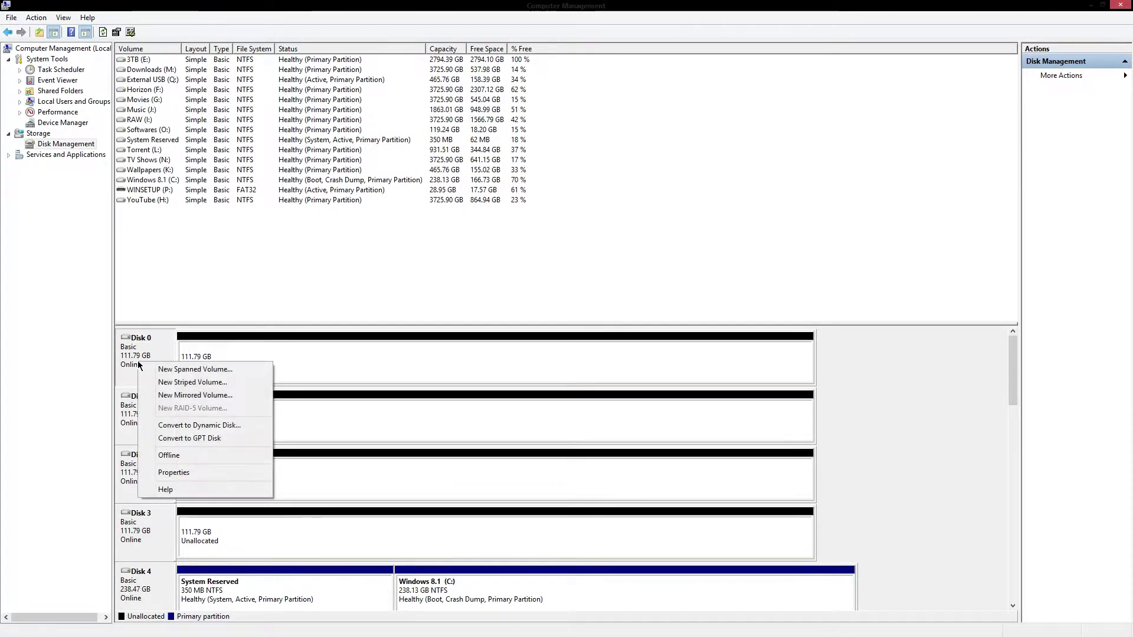
click(187, 454)
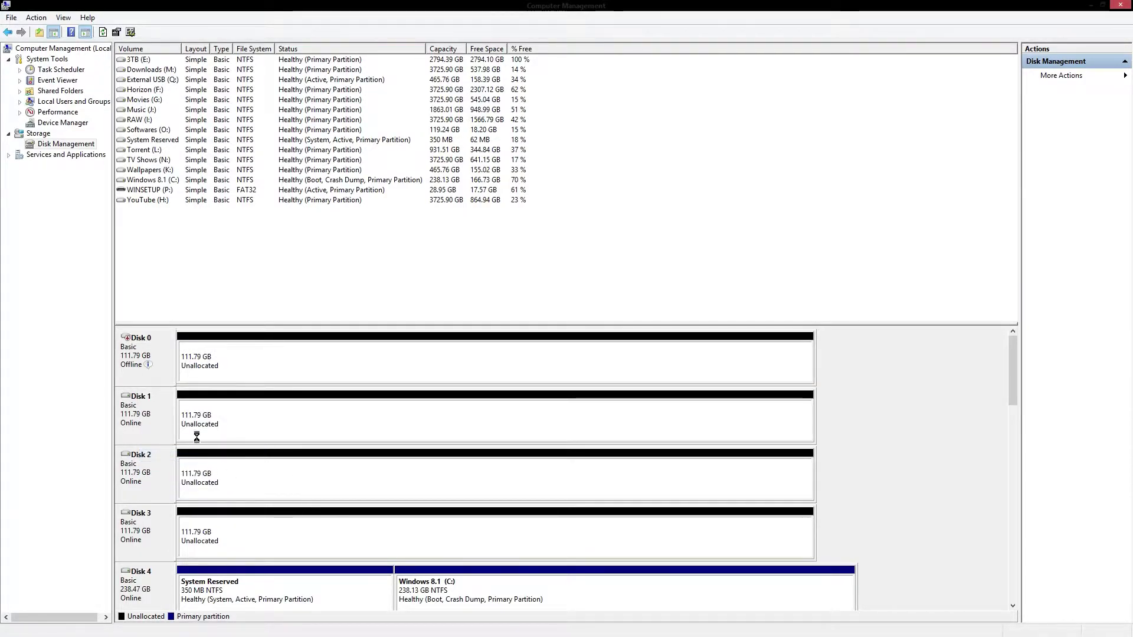
mouse_move(136, 356)
right_click(147, 360)
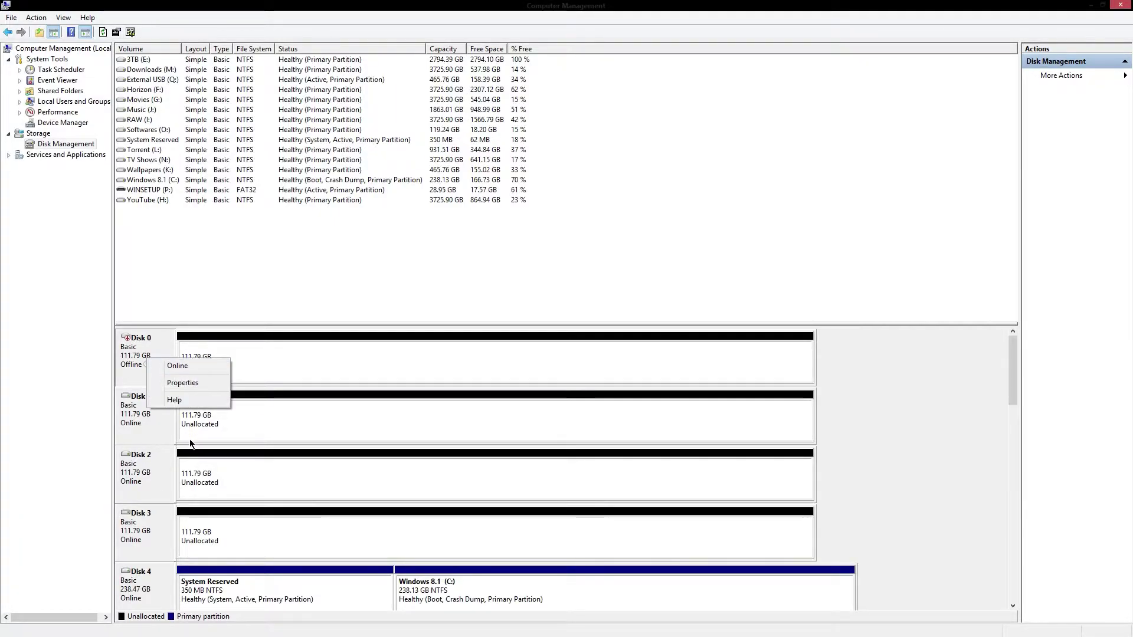
click(177, 366)
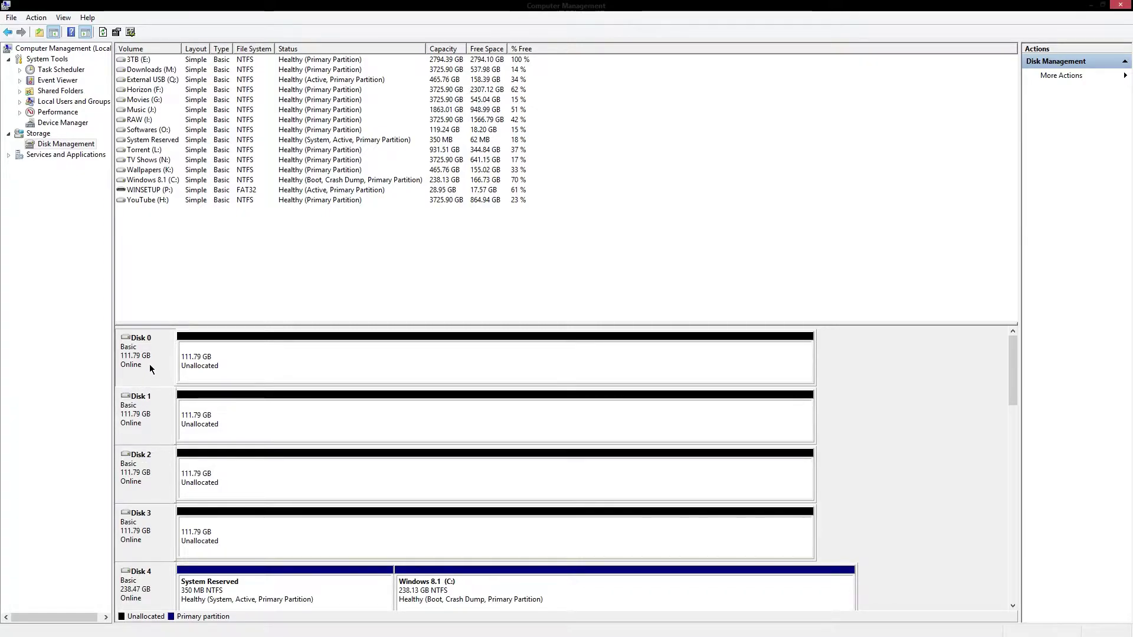
Start a new striped volume on Disk 0's unallocated space and proceed to the disk selection
click(273, 367)
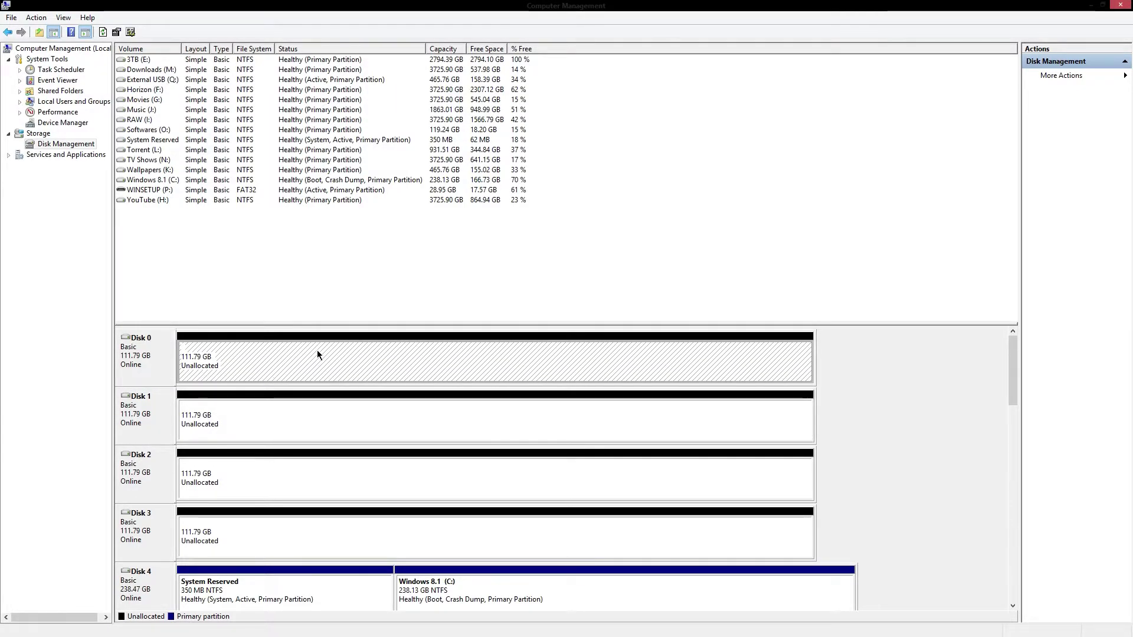
right_click(316, 349)
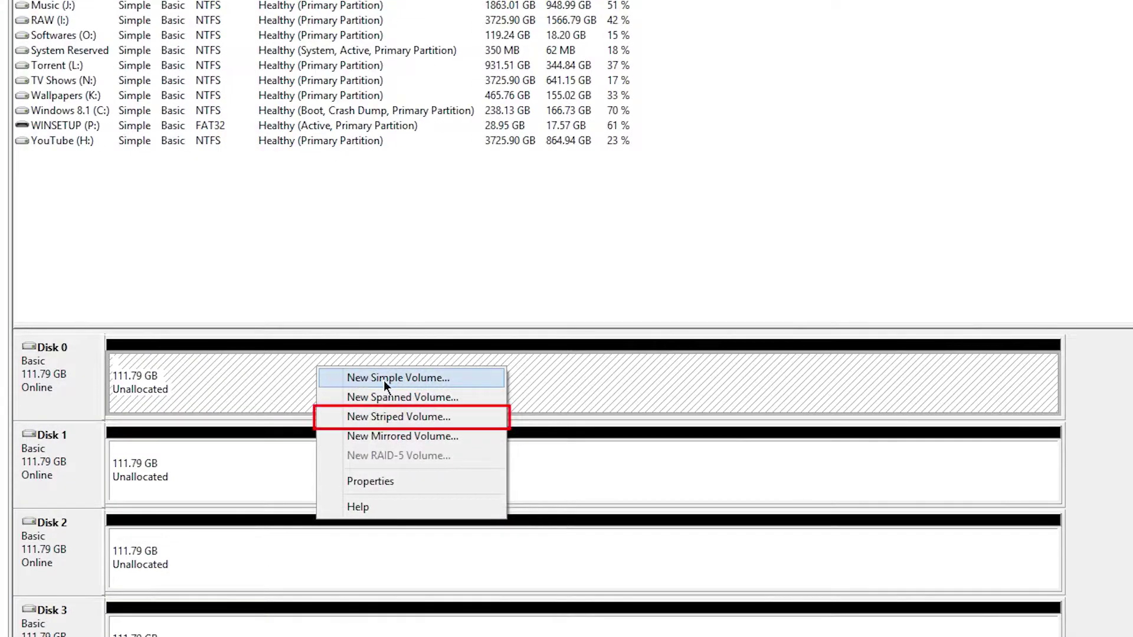
click(422, 415)
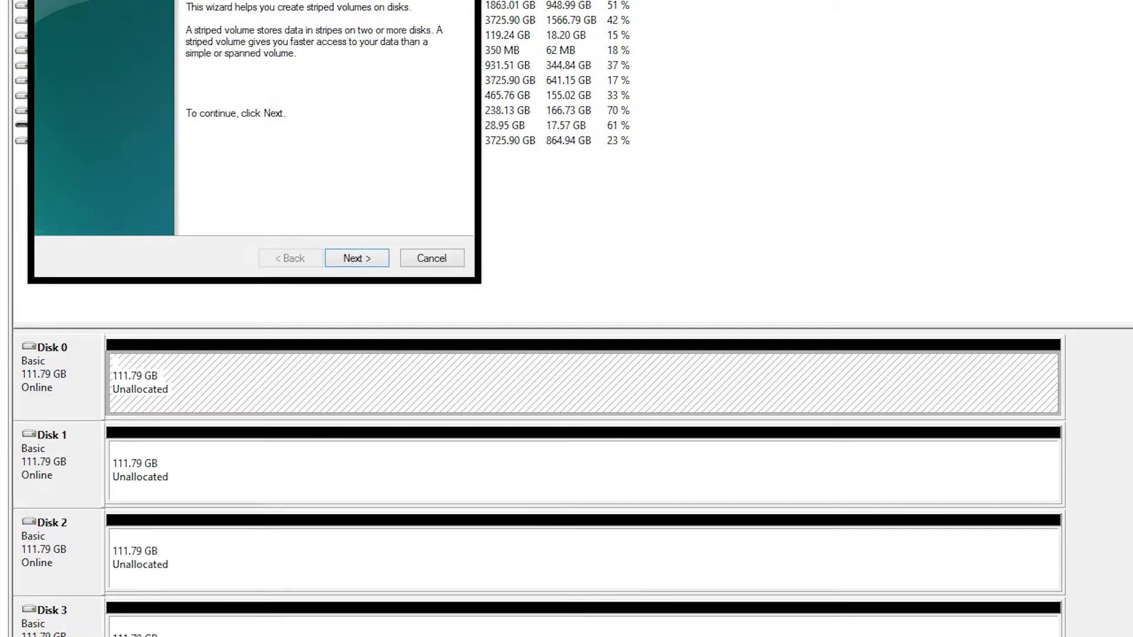
drag(274, 0, 645, 104)
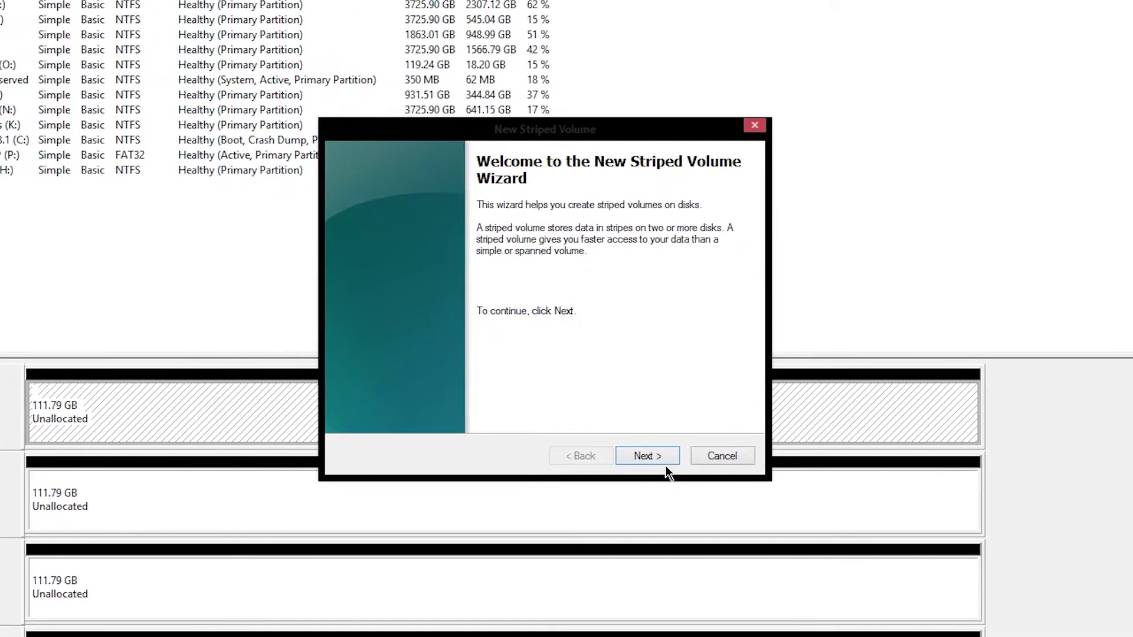
click(647, 456)
Examine the available Disks 1, 2 and 3 and the already selected Disk 0 for the striped volume
click(416, 264)
click(419, 278)
click(420, 295)
click(420, 280)
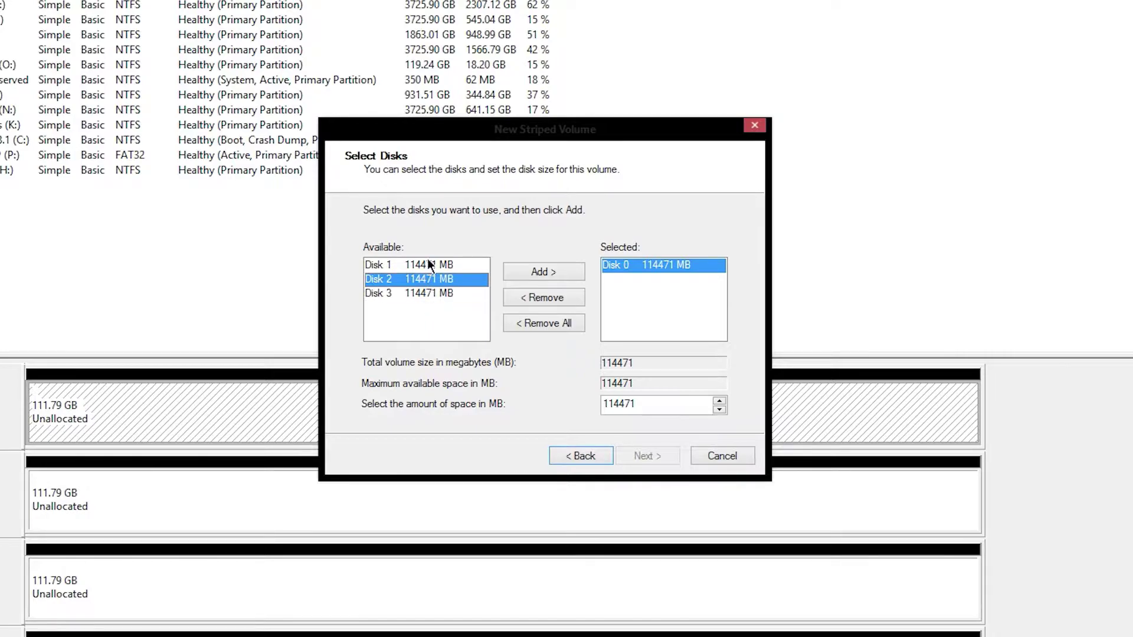
click(675, 297)
click(675, 264)
click(425, 294)
click(429, 279)
click(433, 265)
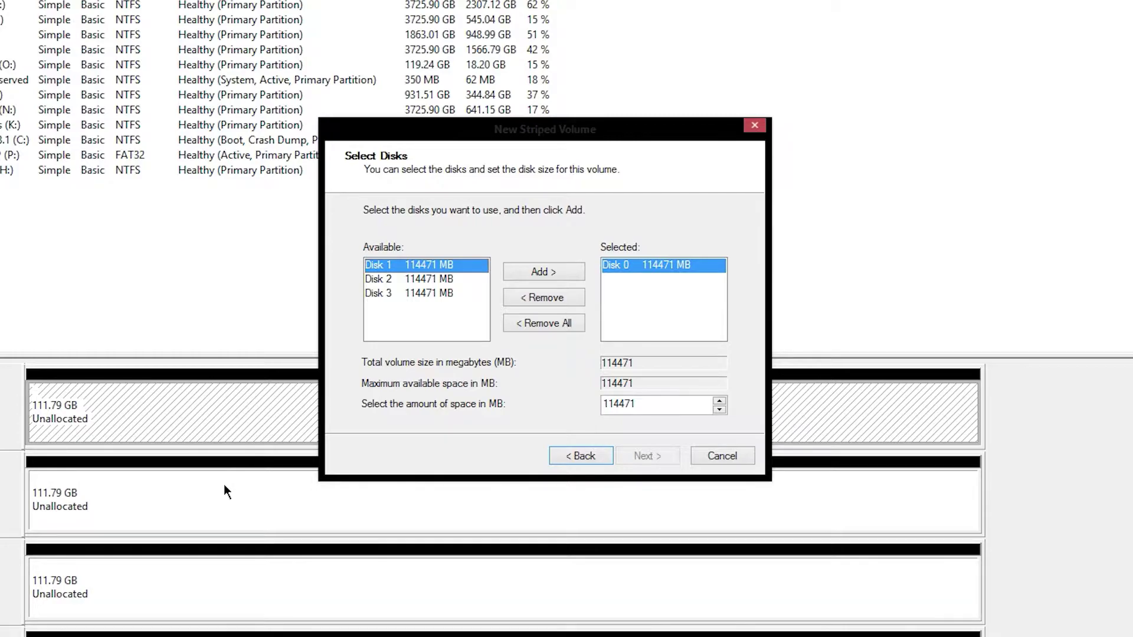
click(434, 297)
click(442, 279)
click(449, 264)
click(446, 280)
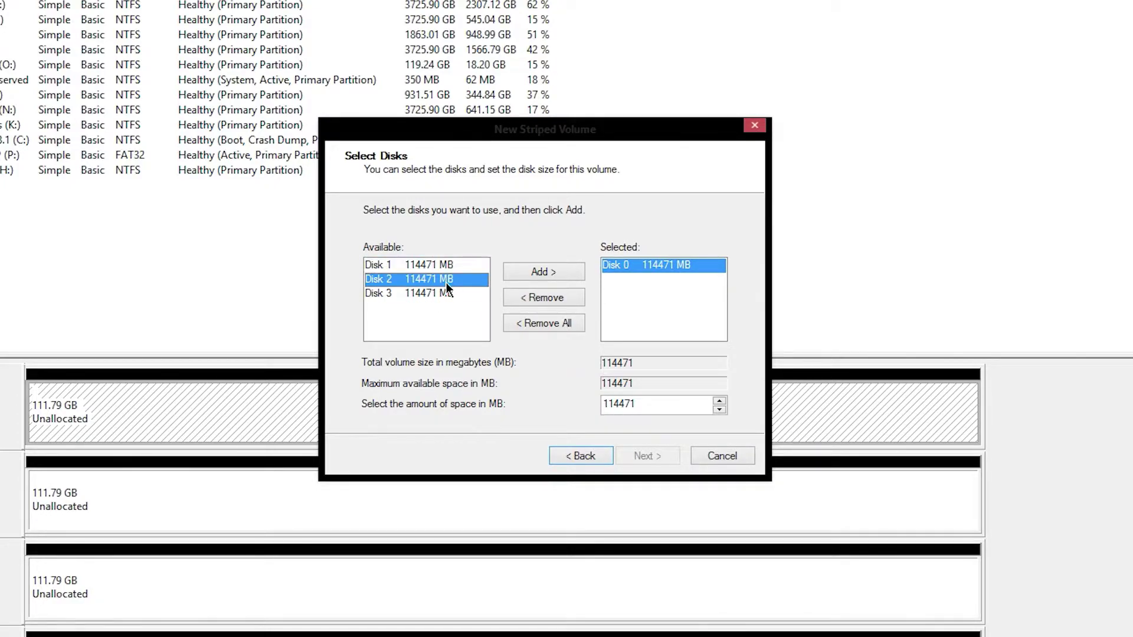
click(446, 297)
click(406, 266)
click(401, 281)
click(399, 294)
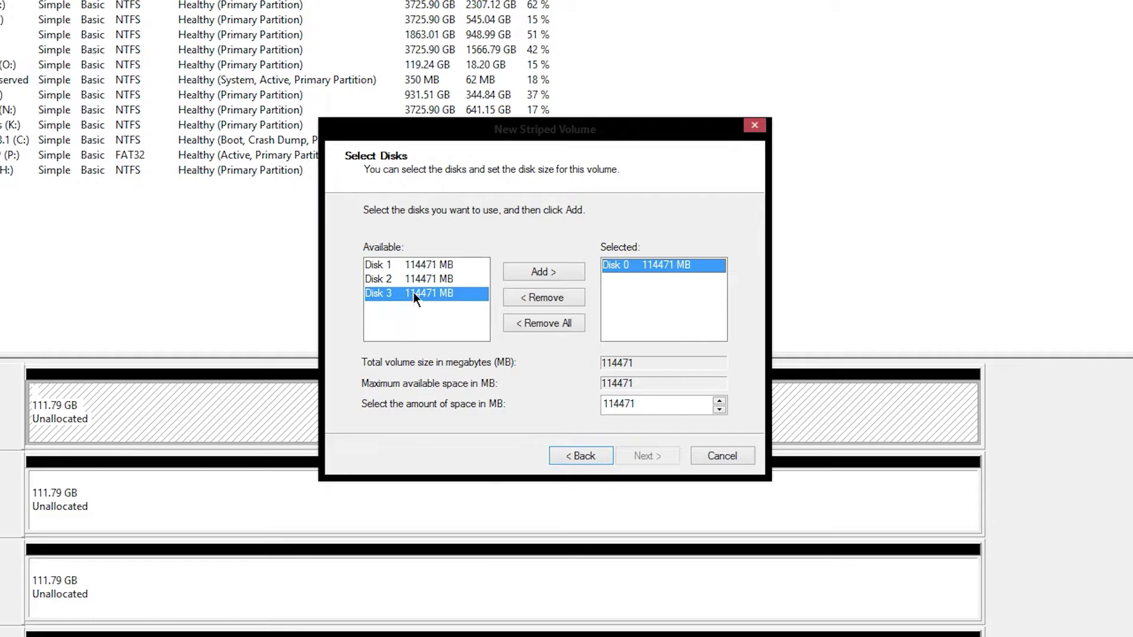
Add Disk 1 alongside Disk 0 to the striped volume and accept the disk selection
click(434, 269)
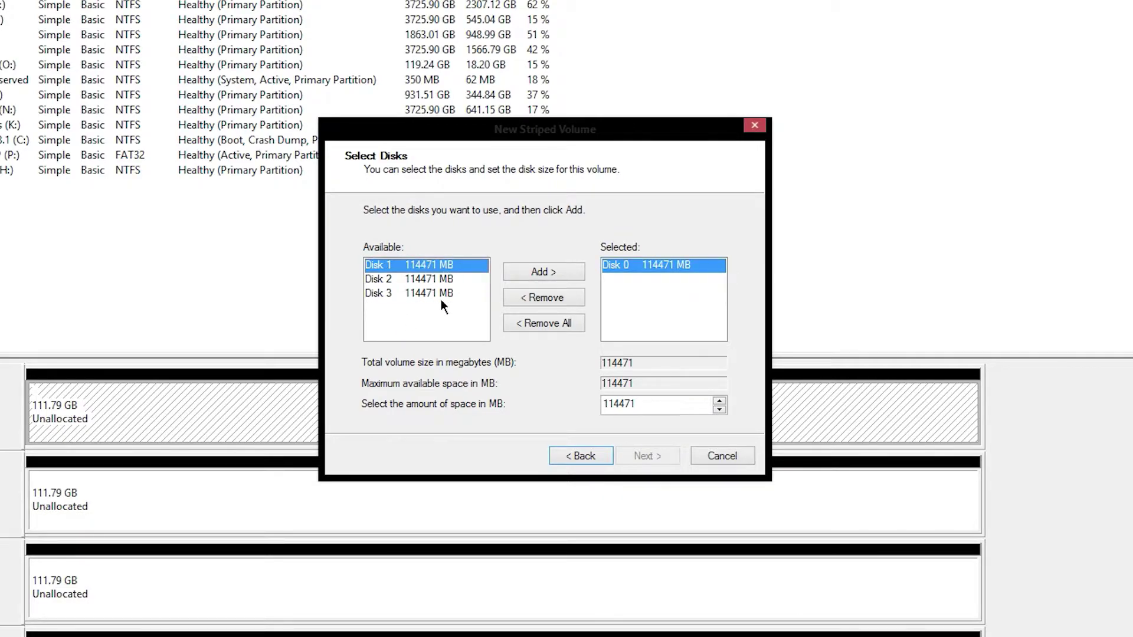
click(556, 272)
click(650, 278)
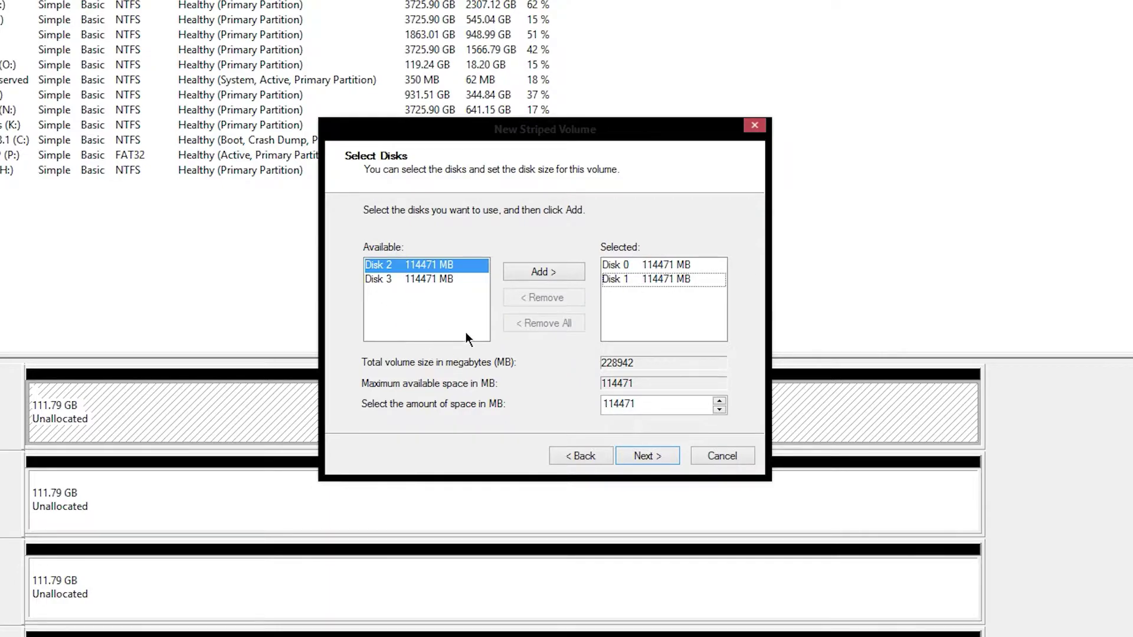
click(653, 262)
click(653, 276)
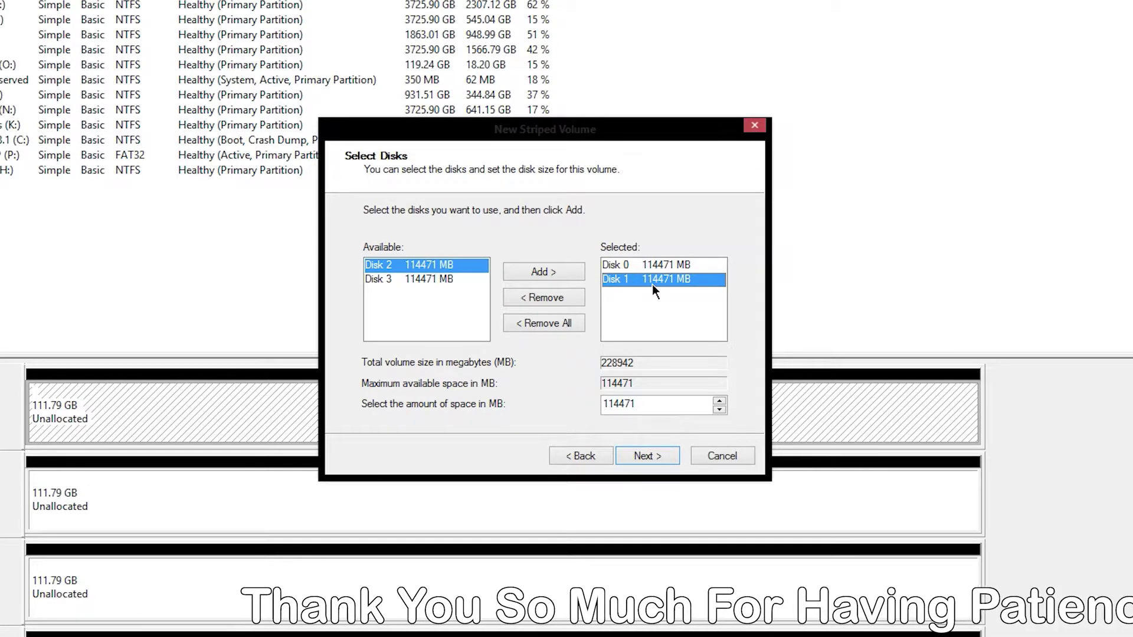
click(670, 267)
click(673, 281)
click(681, 267)
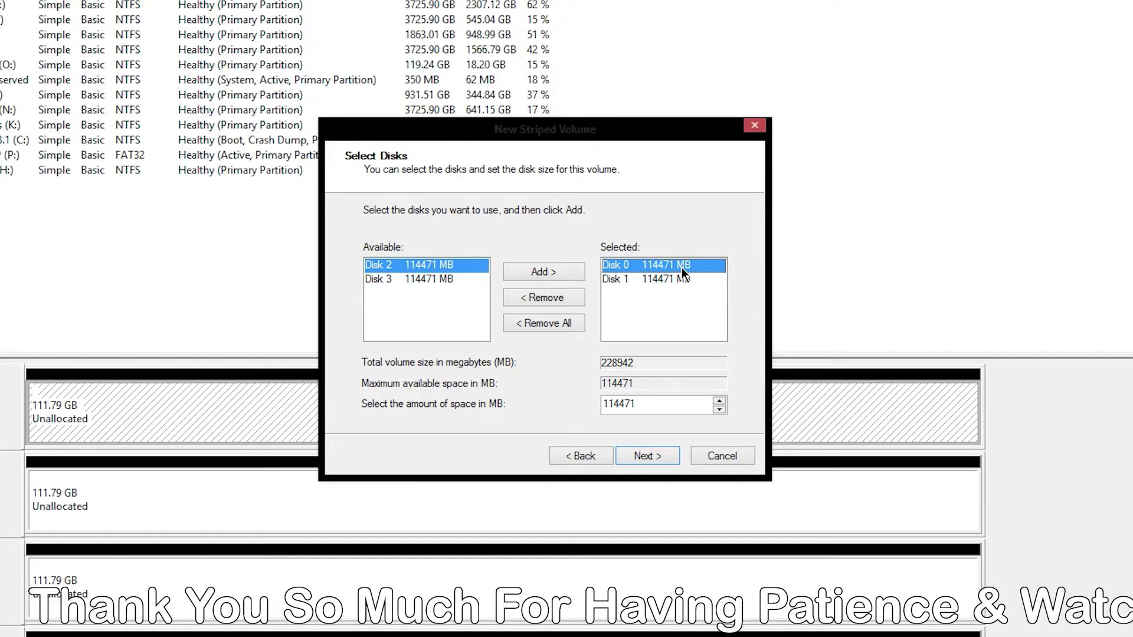
click(671, 301)
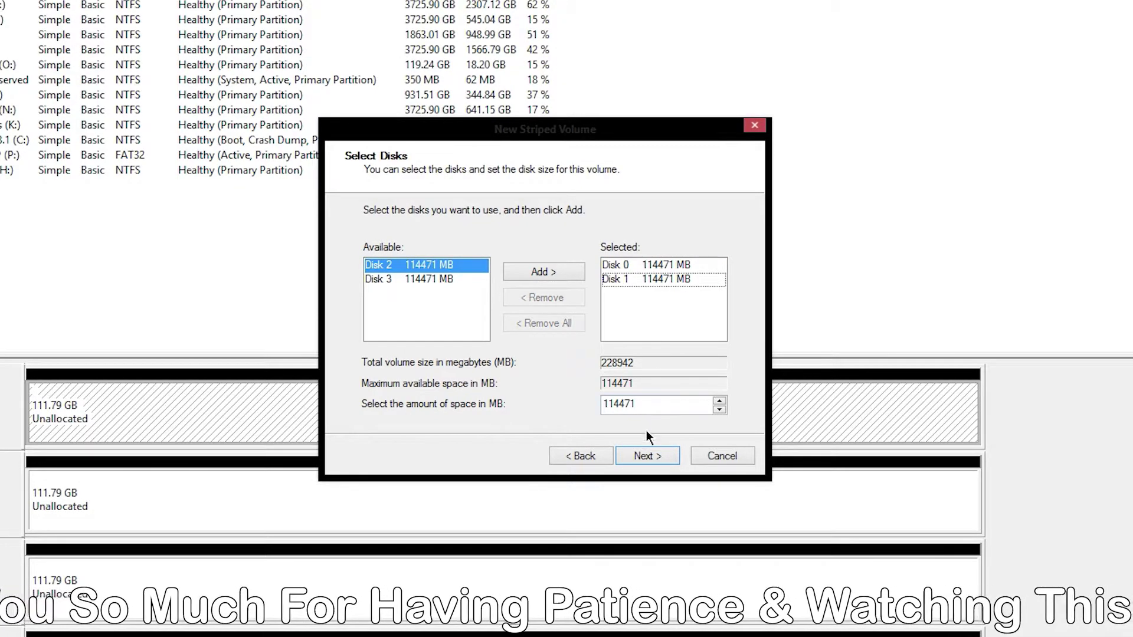
click(647, 455)
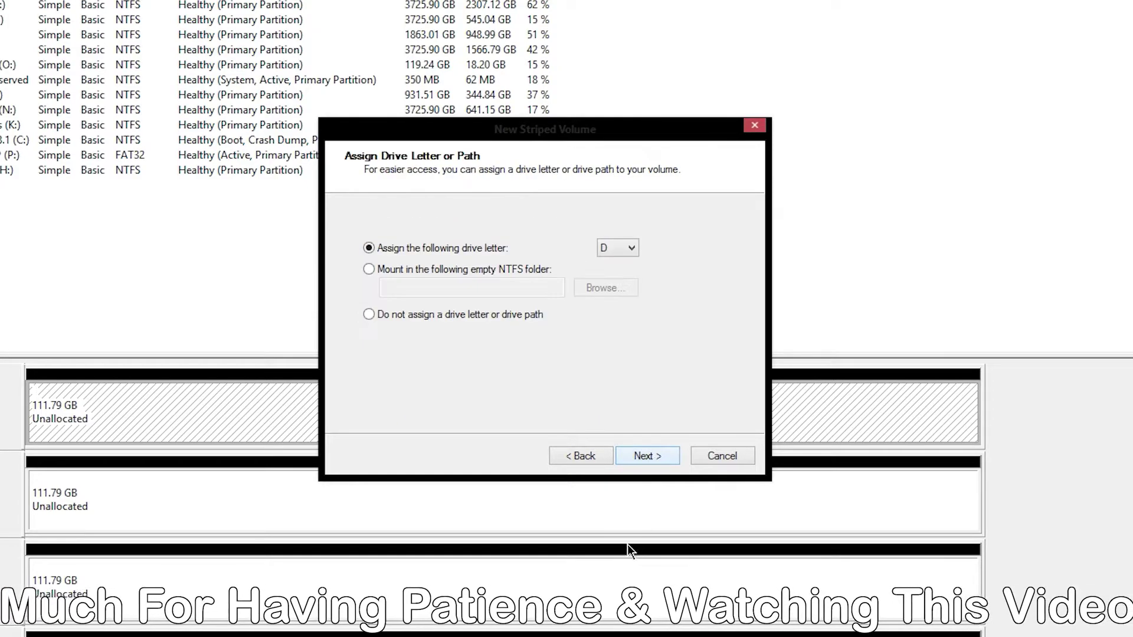
Assign drive letter Z to the striped volume and continue to the format settings
click(619, 250)
key(z)
key(Return)
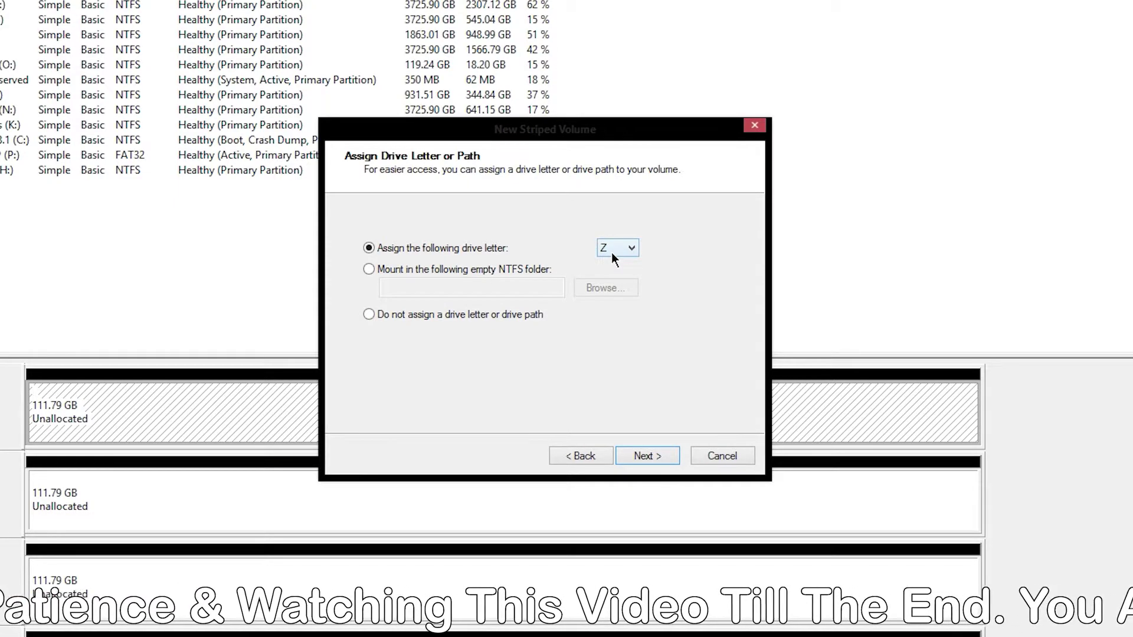
click(653, 455)
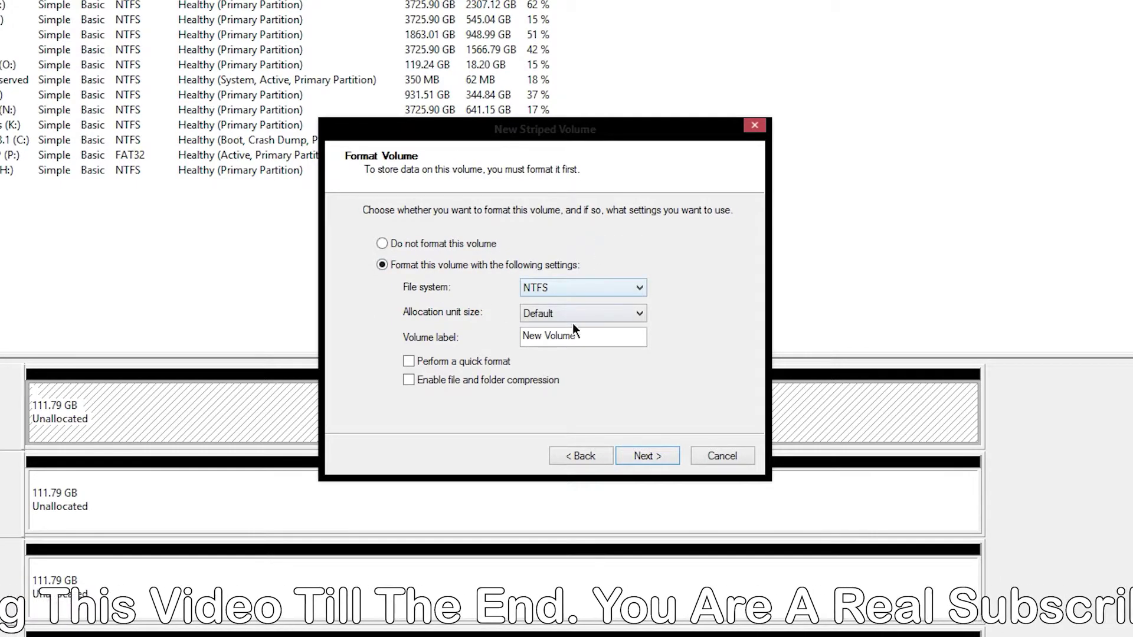
Enable a quick format for the striped volume, keeping NTFS and the default allocation unit size
drag(597, 338, 462, 352)
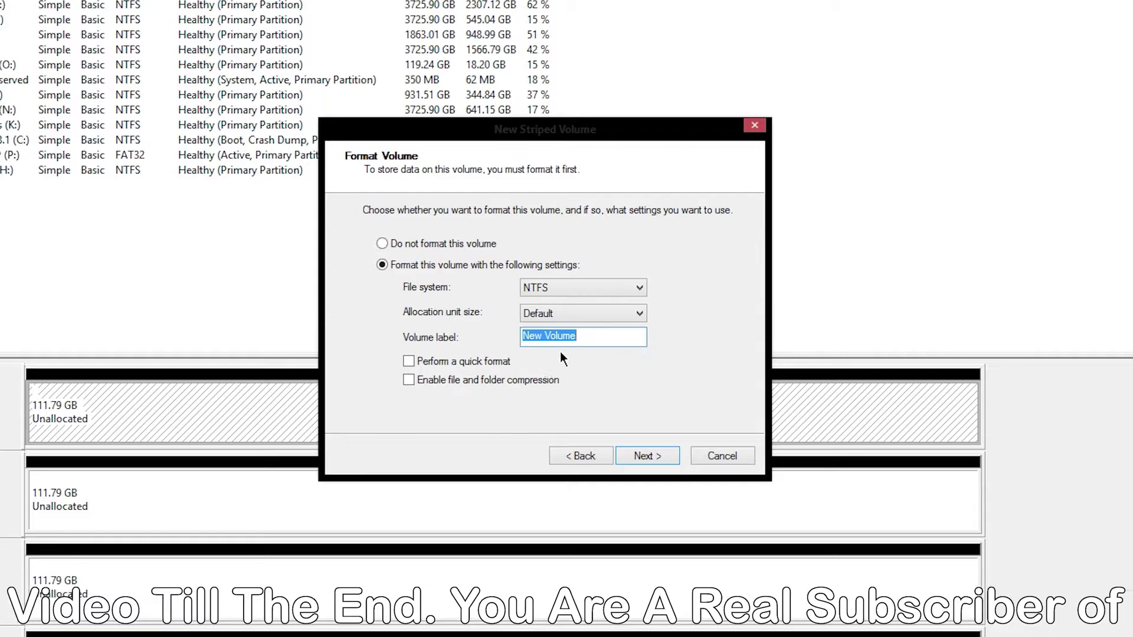
click(571, 312)
click(572, 313)
click(570, 288)
click(570, 288)
click(474, 362)
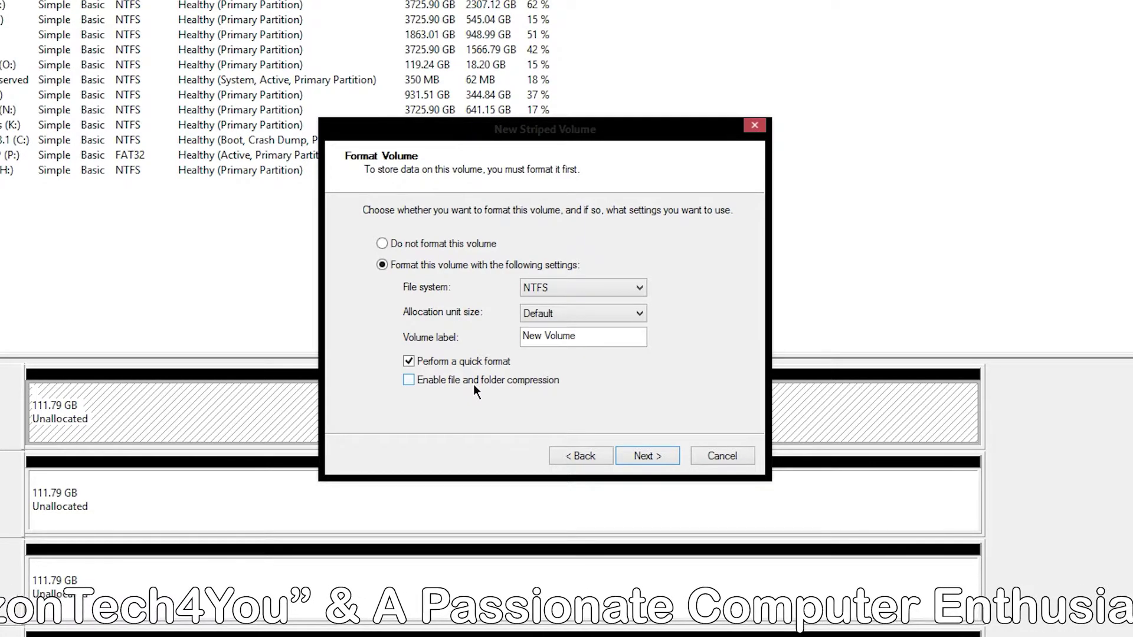
Label the striped volume RAID0 and accept the format settings
drag(577, 336, 362, 363)
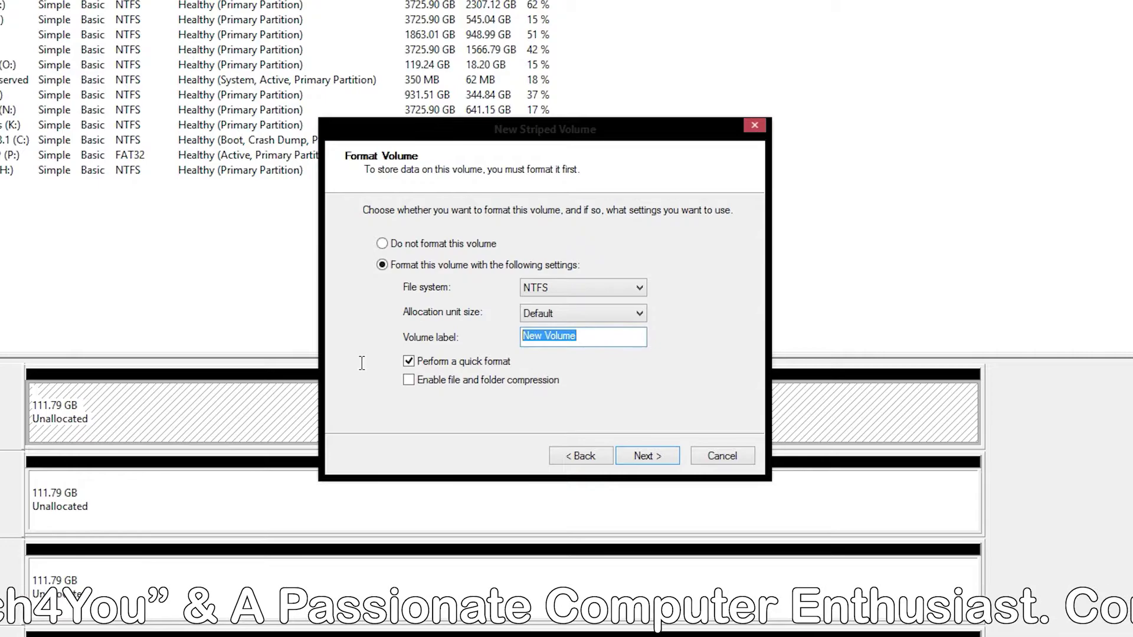
key(BackSpace)
text(R)
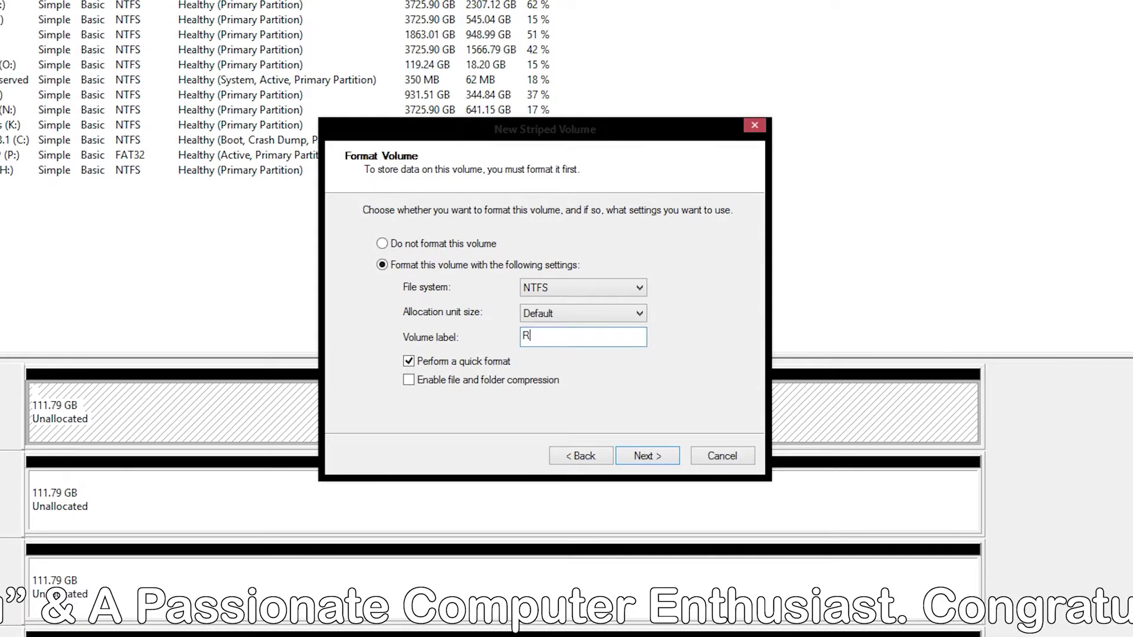
text(AID0)
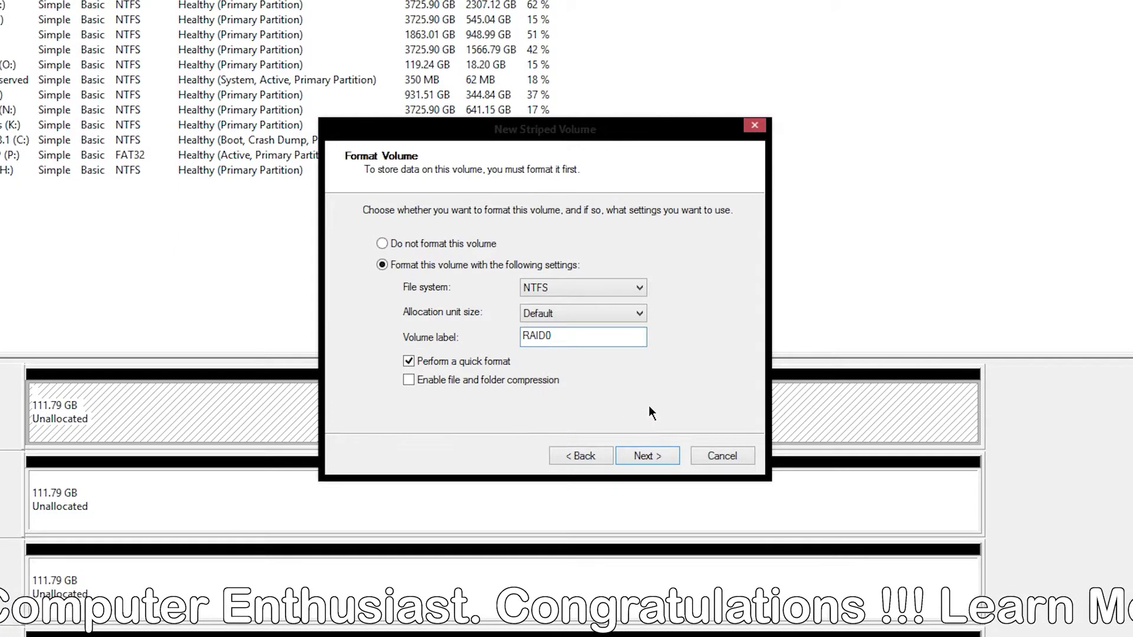
click(648, 455)
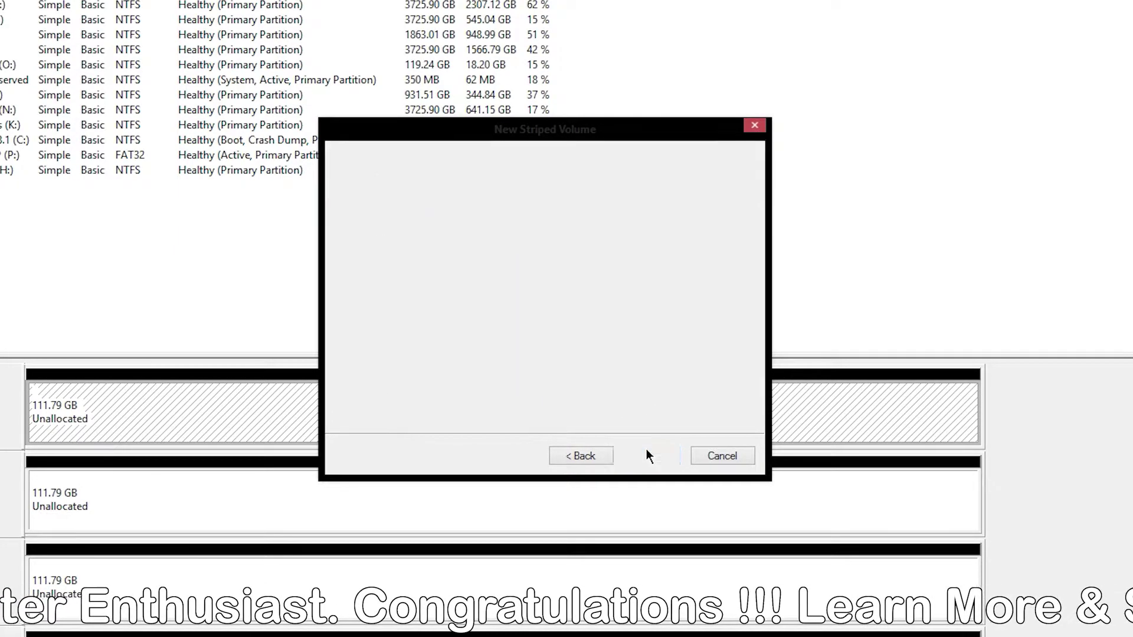
Finish creating the striped volume and agree to convert the selected basic disks to dynamic disks
click(646, 456)
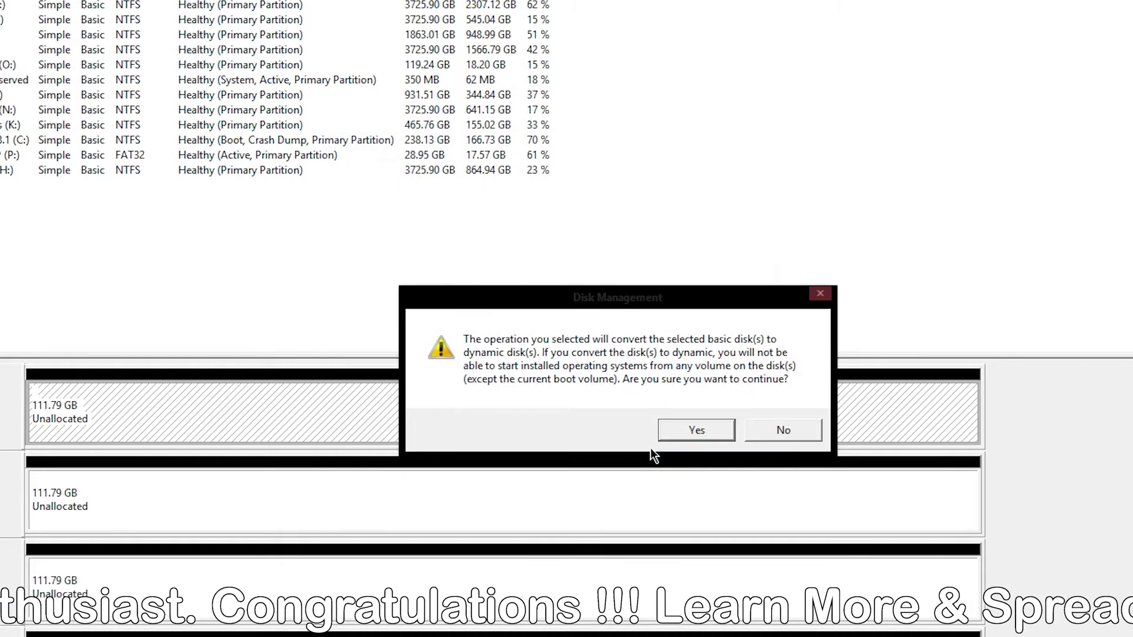
click(697, 431)
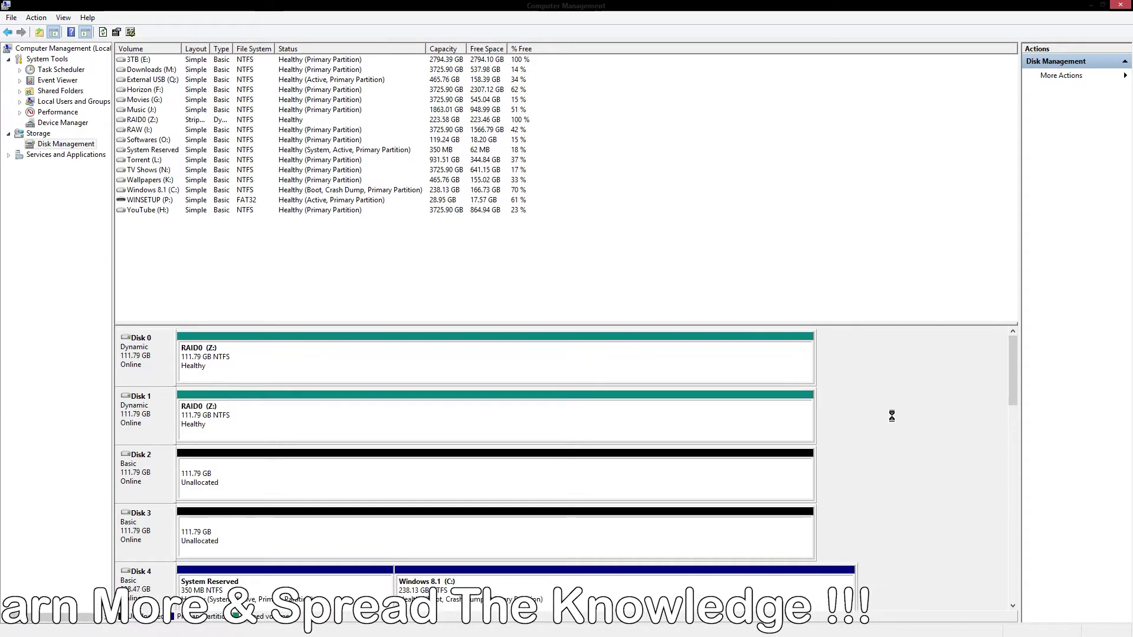
Examine the RAID0 (Z:) volume on Disk 0 and Disk 1, checking its label, file system, status and striped volume colour
click(378, 379)
click(354, 424)
click(352, 379)
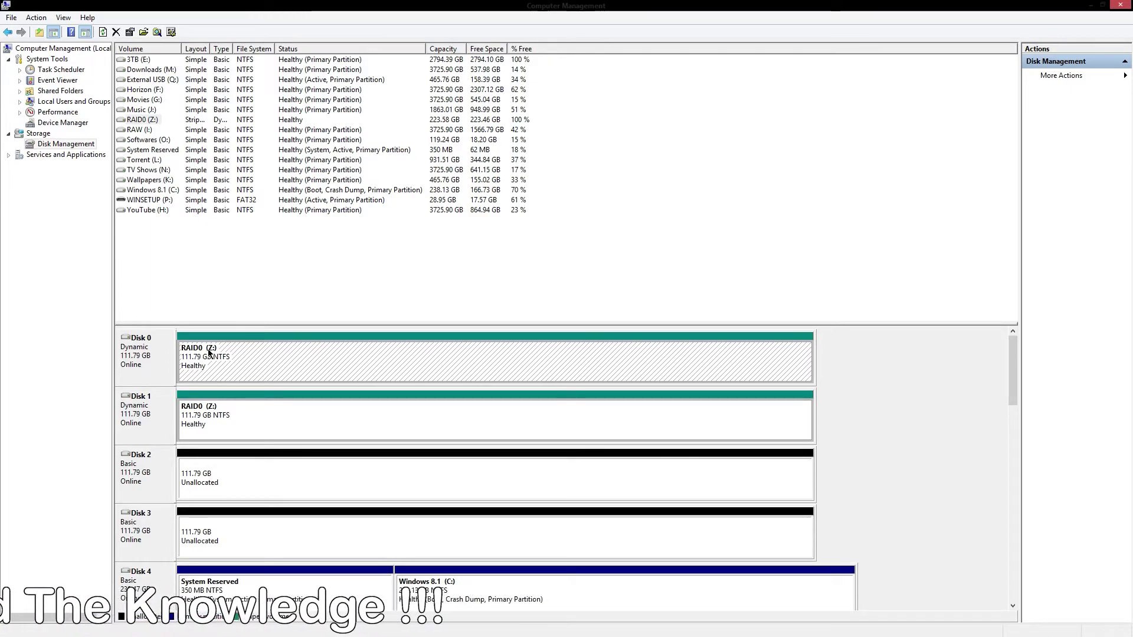
click(230, 423)
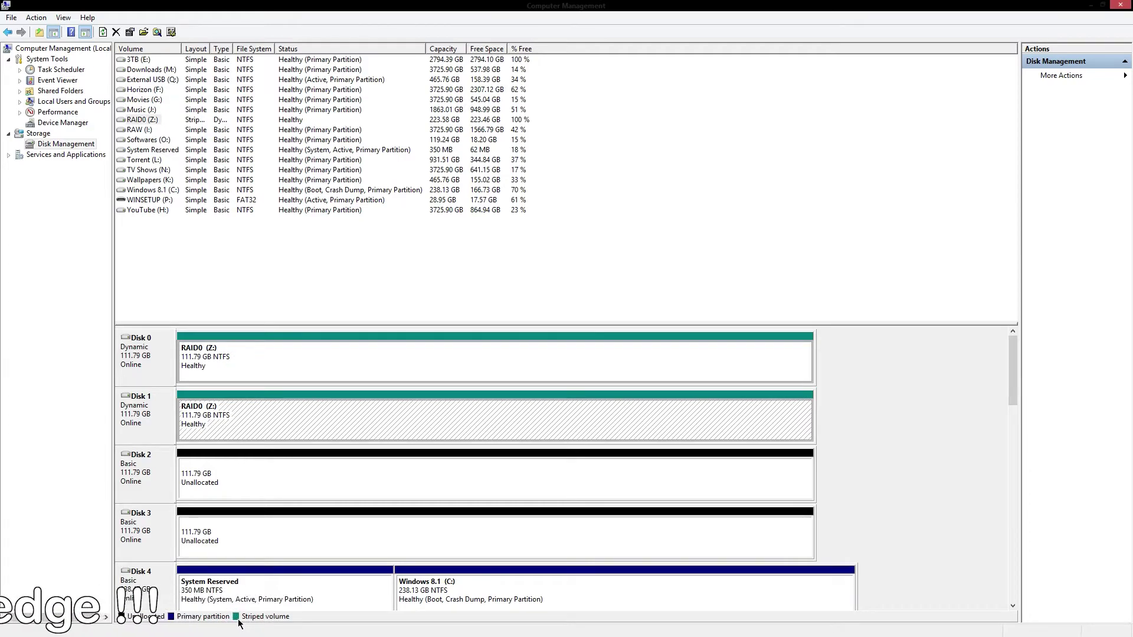
click(283, 366)
Compare the unallocated space on Disk 2 and Disk 3 and the primary partitions on Disk 4 with the colour legend
click(295, 474)
click(291, 532)
click(298, 492)
click(293, 528)
click(308, 489)
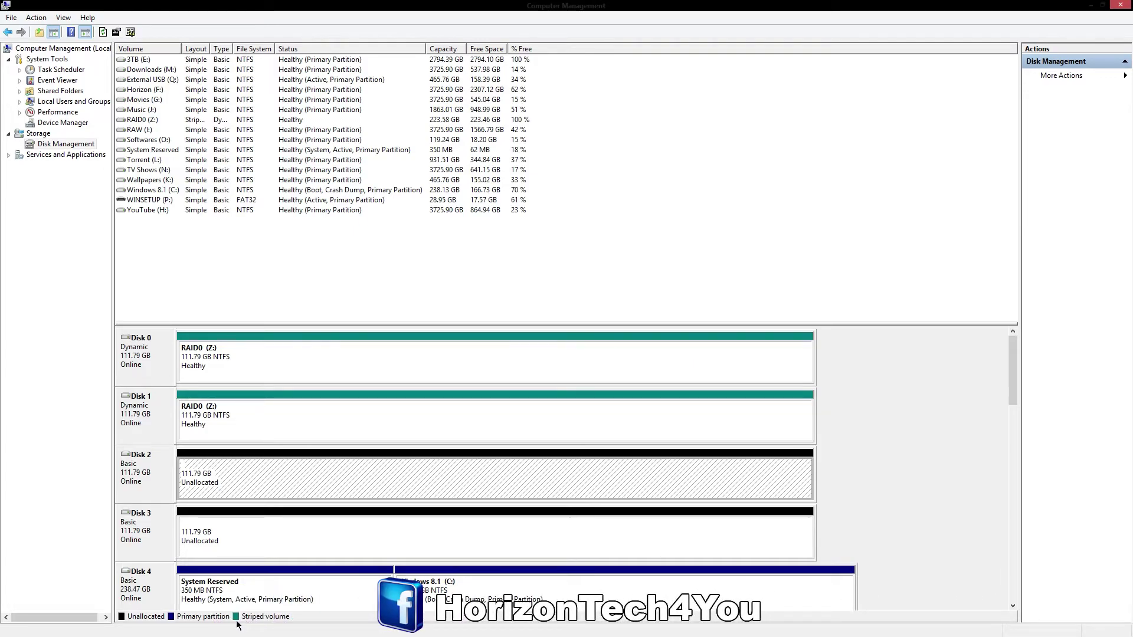
key(Down)
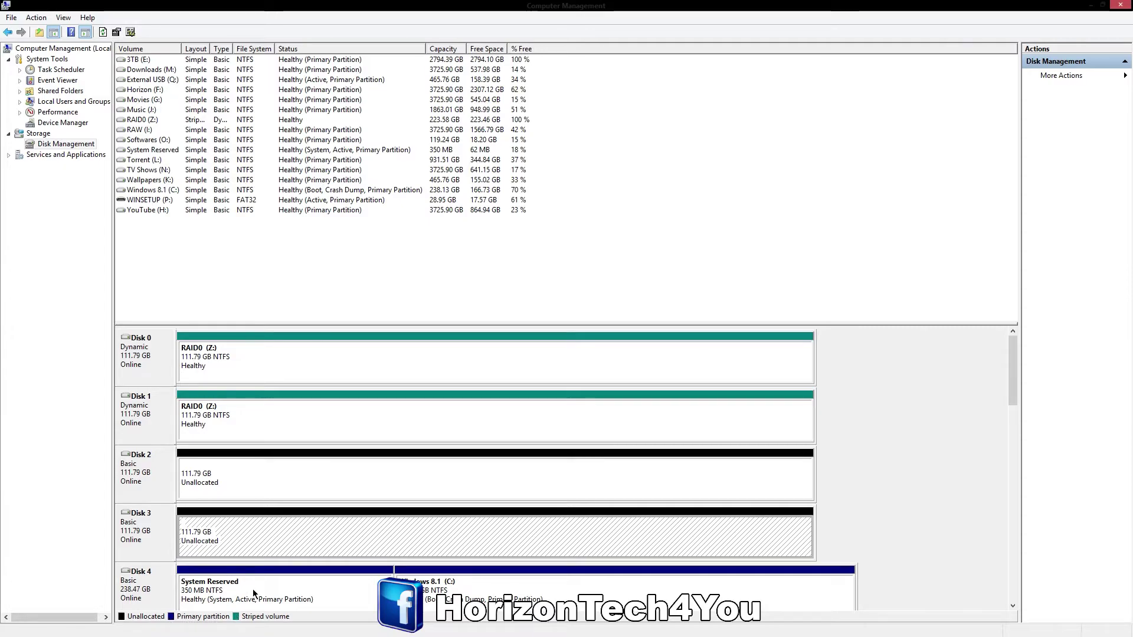
key(Down)
key(Right)
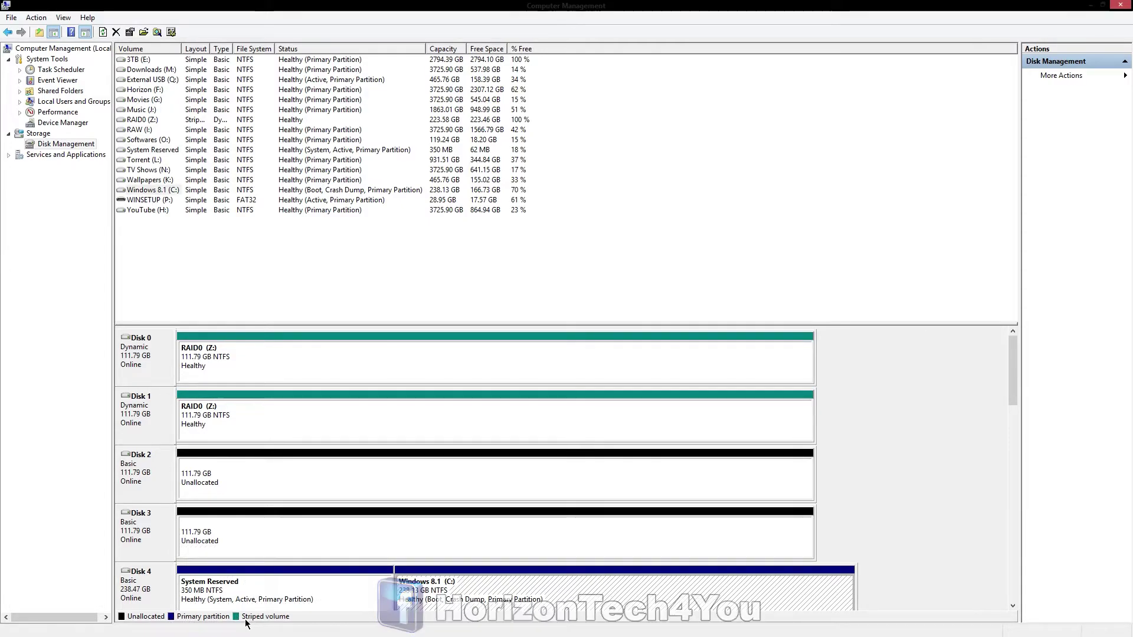
Recheck the Disk 0 and Disk 1 portions of the RAID0 (Z:) volume against the striped volume colour in the legend
click(306, 419)
click(317, 377)
click(310, 428)
click(319, 372)
click(312, 419)
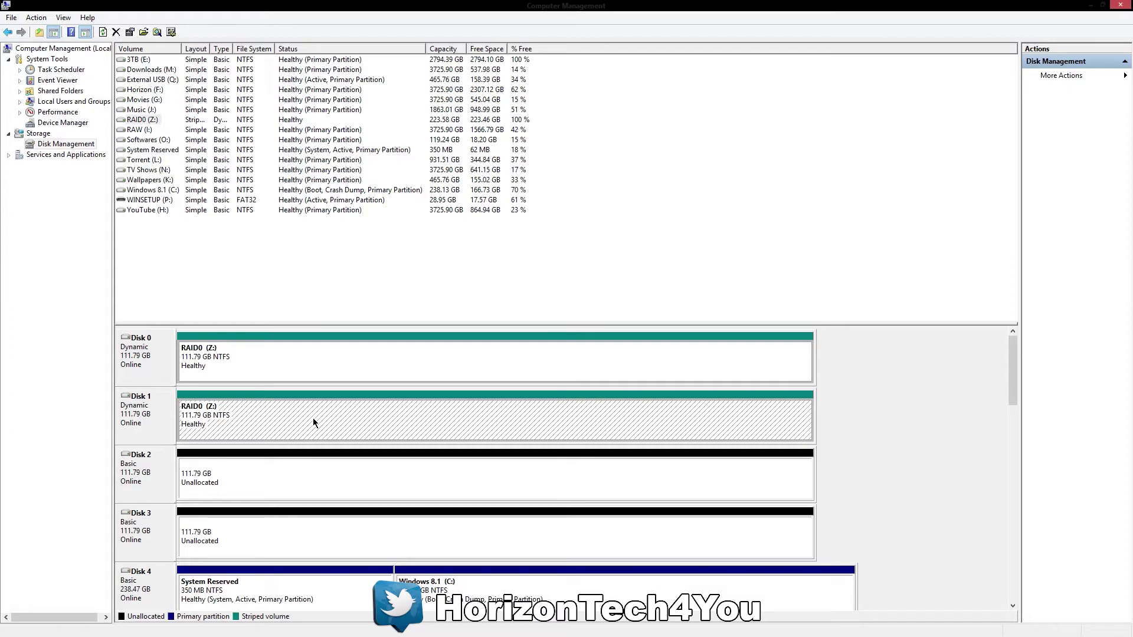
click(334, 367)
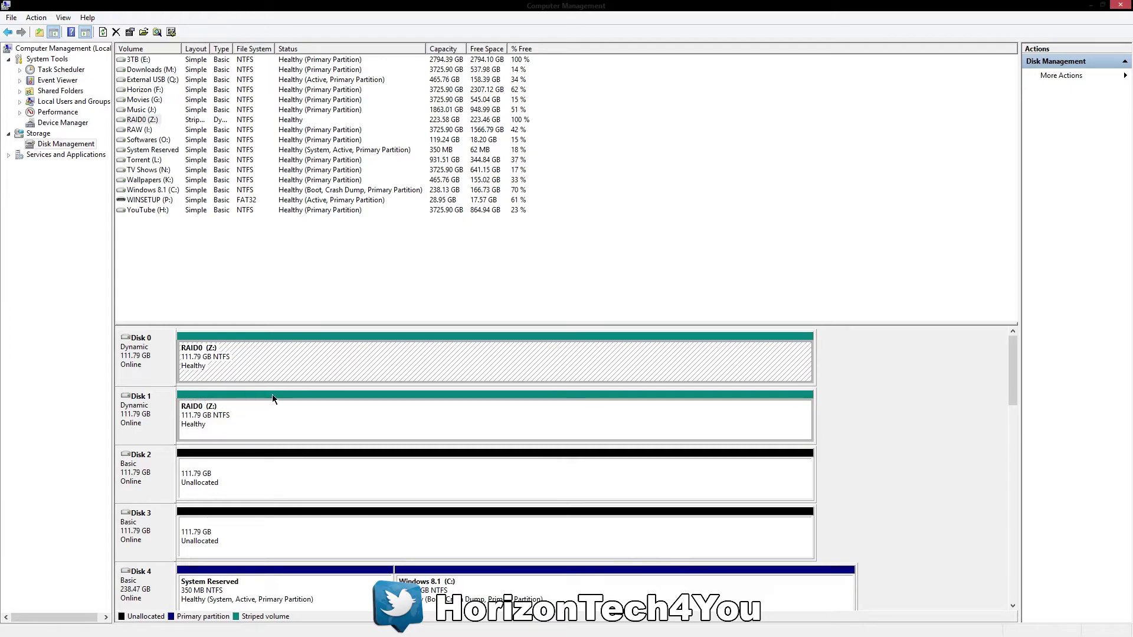